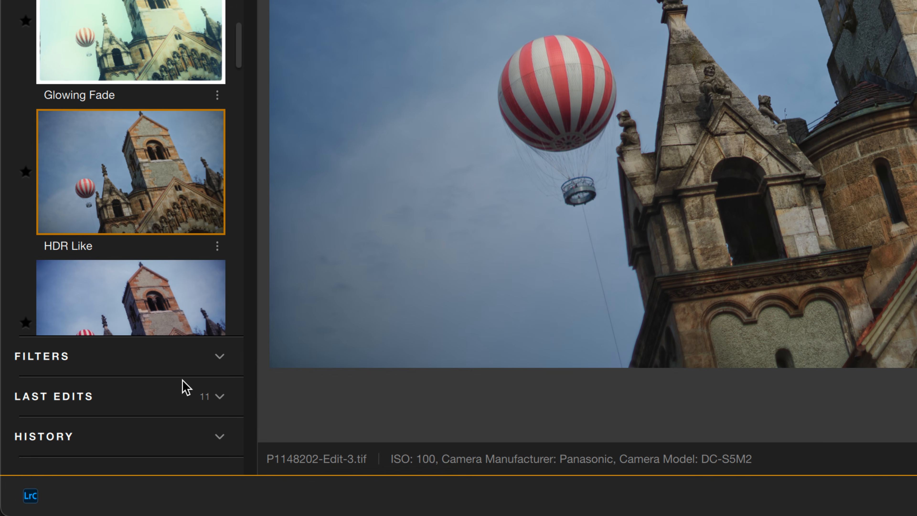
Revert the photo to the Original Image state in the edit history.
left_click(173, 442)
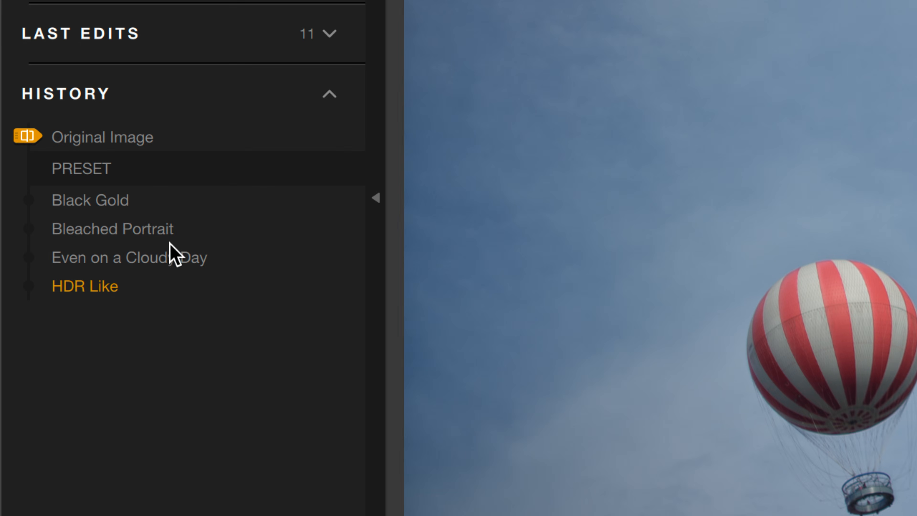
left_click(139, 137)
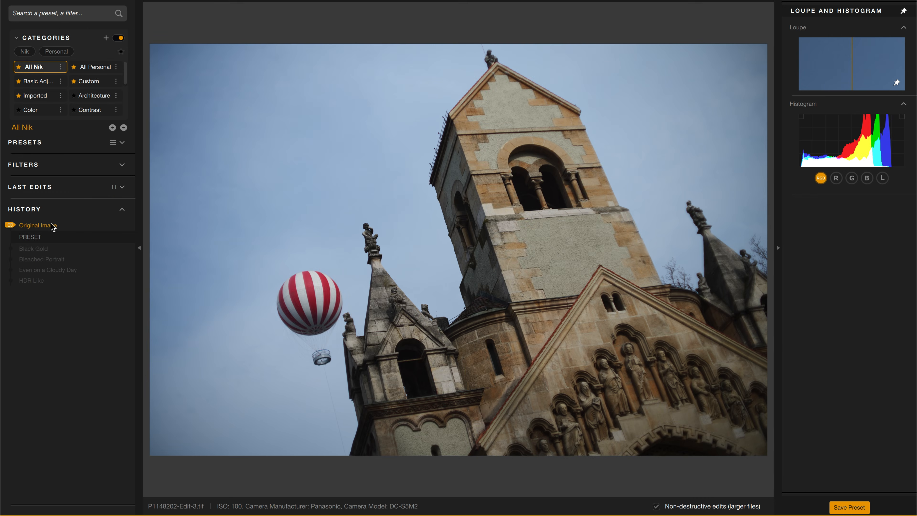
Browse the list of filters and apply the Duplex filter to the photo.
left_click(100, 169)
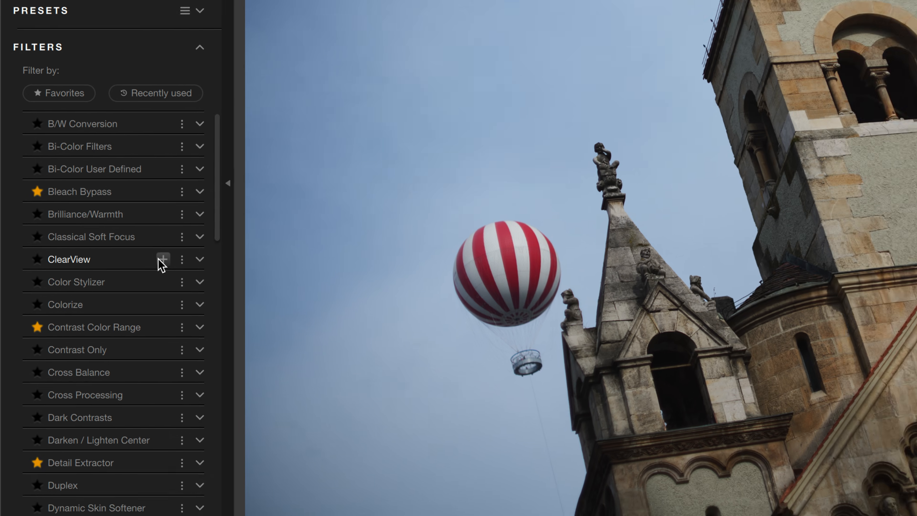
scroll(98, 297, "down", 15)
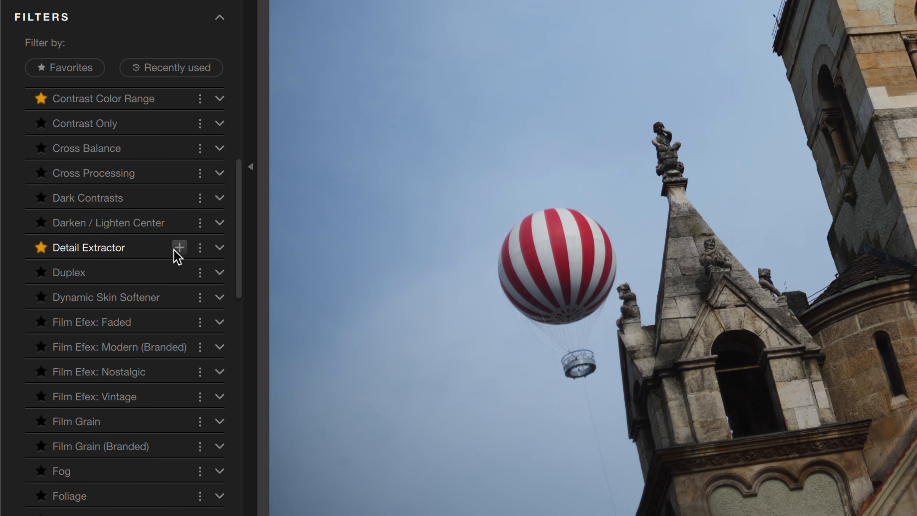
scroll(174, 256, "down", 15)
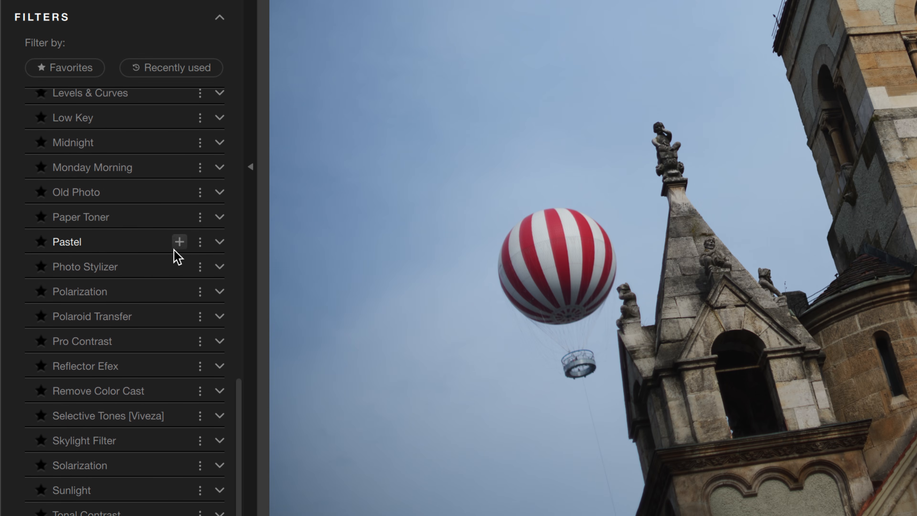
scroll(161, 229, "up", 15)
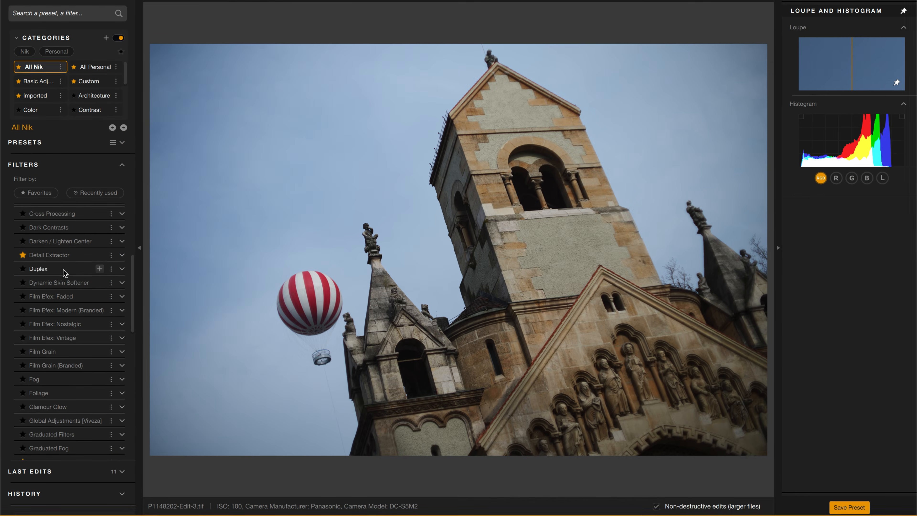
left_click(114, 199)
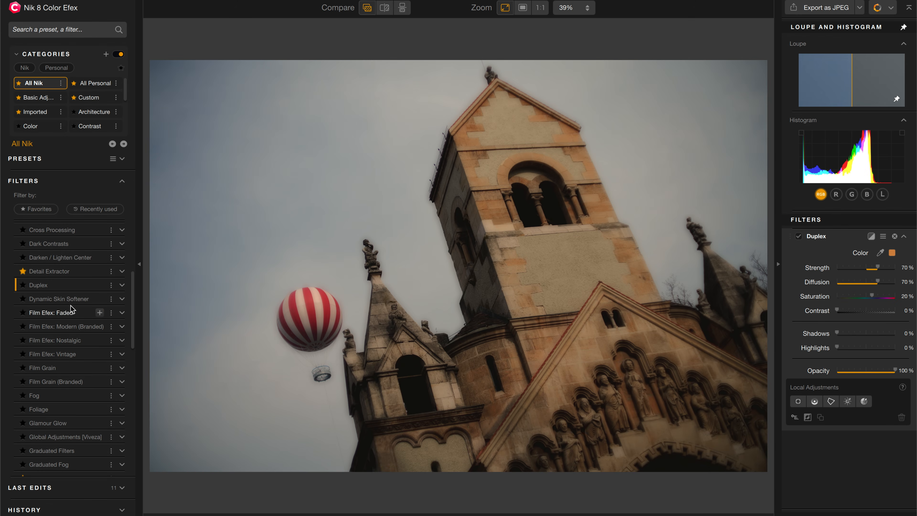
Try the Film Grain filter with the Fog filter stacked on it, and remove both from the photo.
left_click(56, 367)
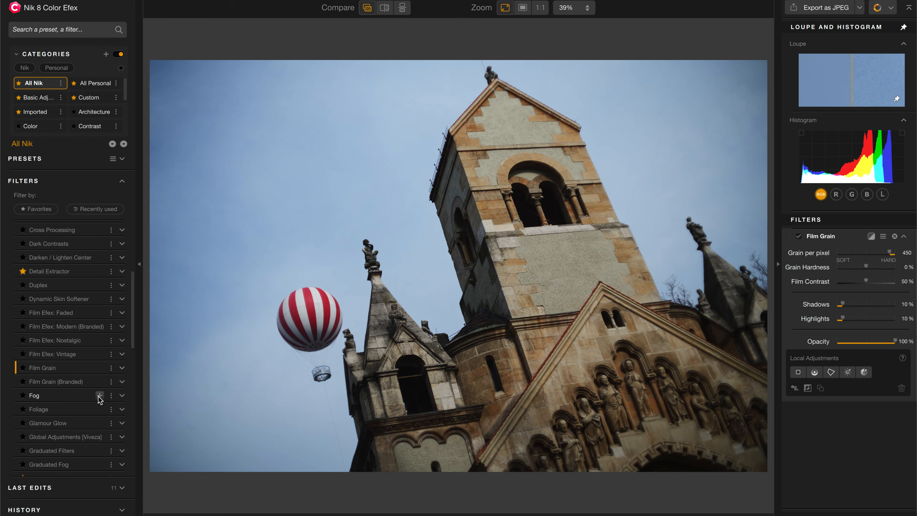
left_click(342, 385)
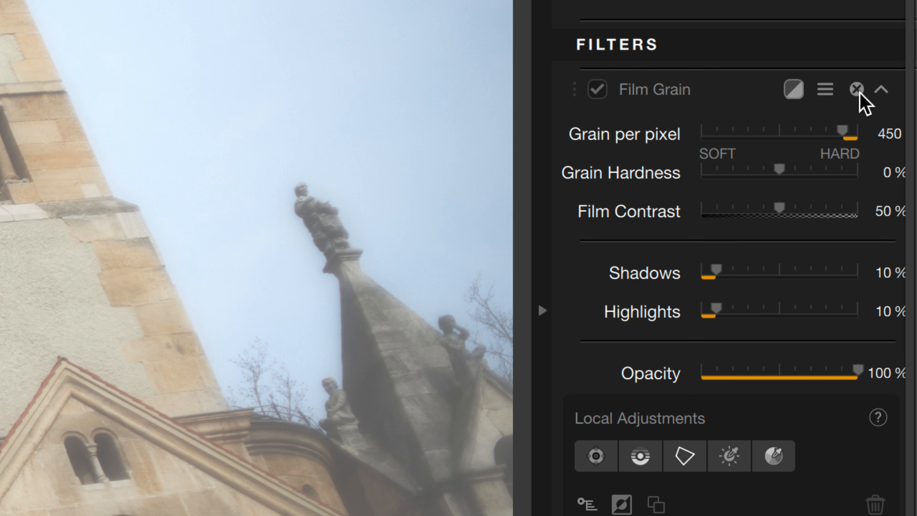
left_click(856, 89)
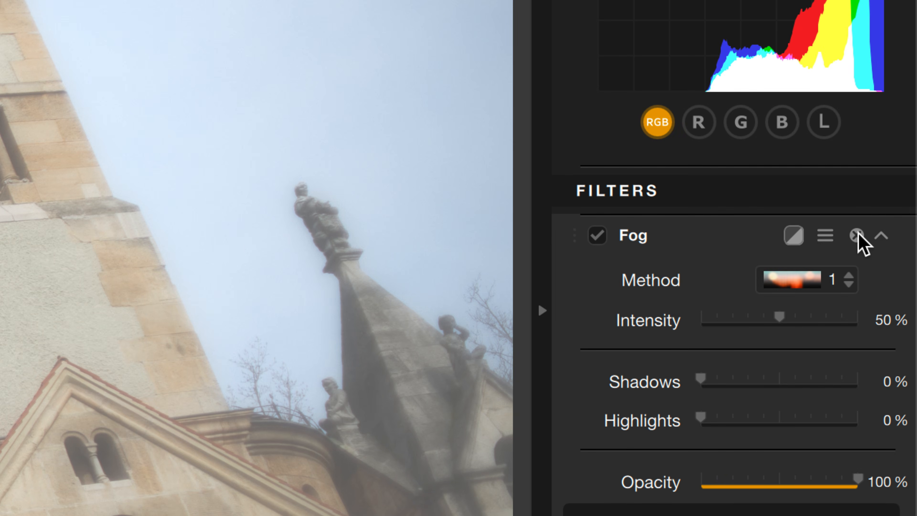
left_click(857, 235)
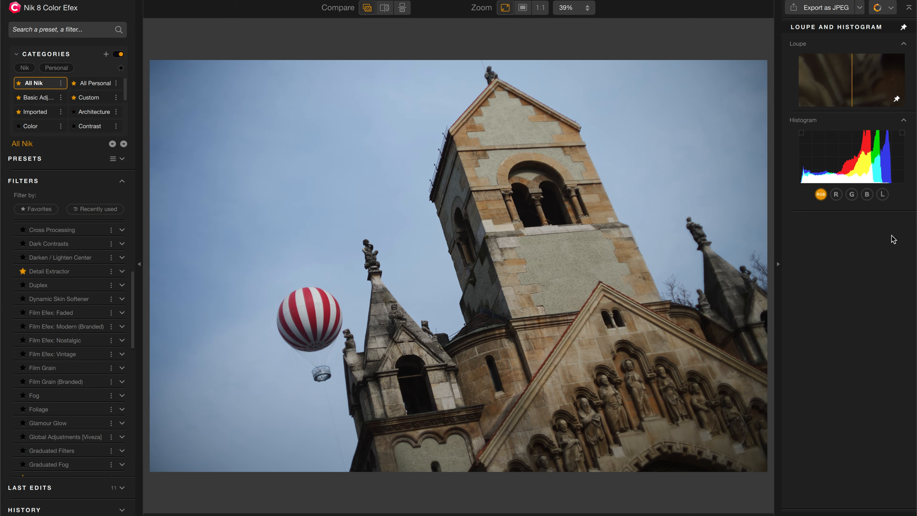
Search the filters for "film" and apply Film Efex: Modern (Branded) after trying Film Efex: Vintage and Nostalgic.
left_click(68, 30)
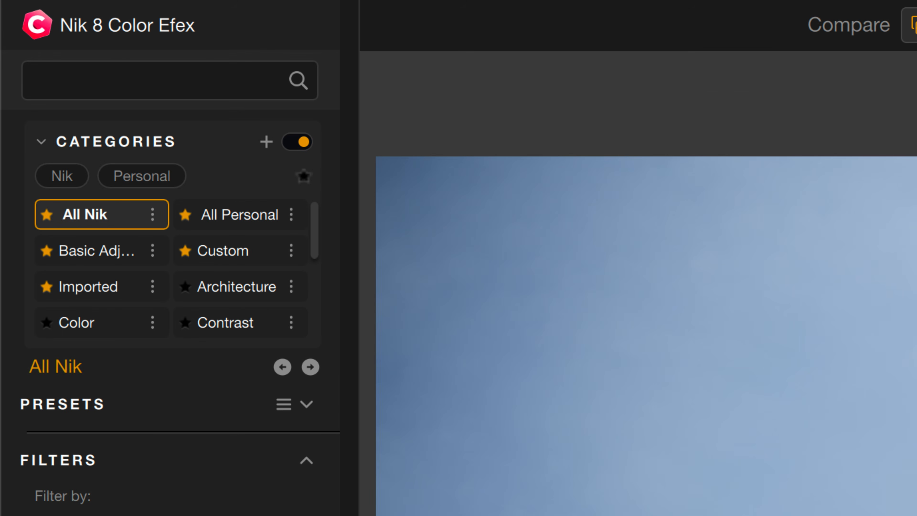
type("film")
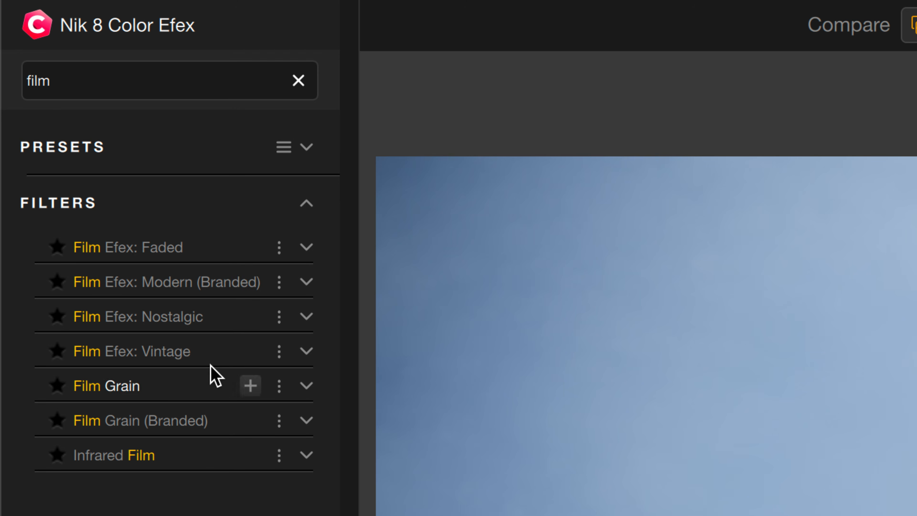
left_click(173, 355)
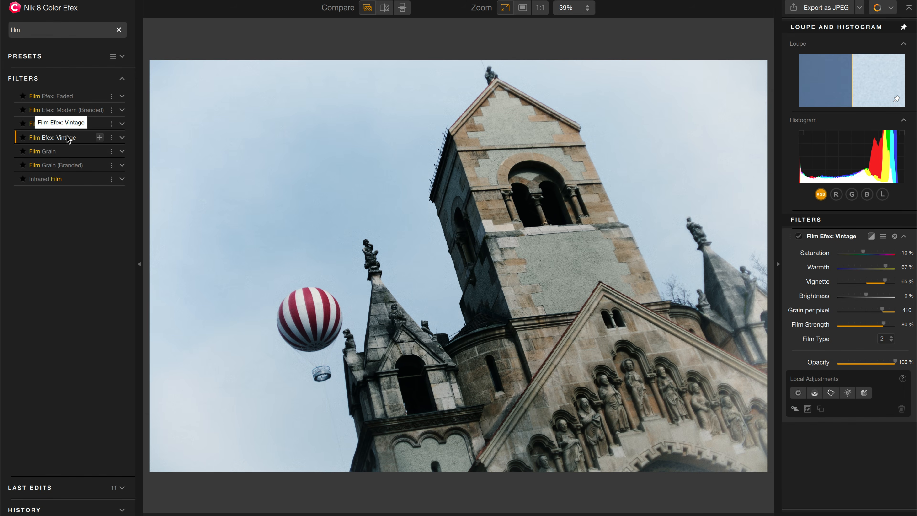
left_click(70, 127)
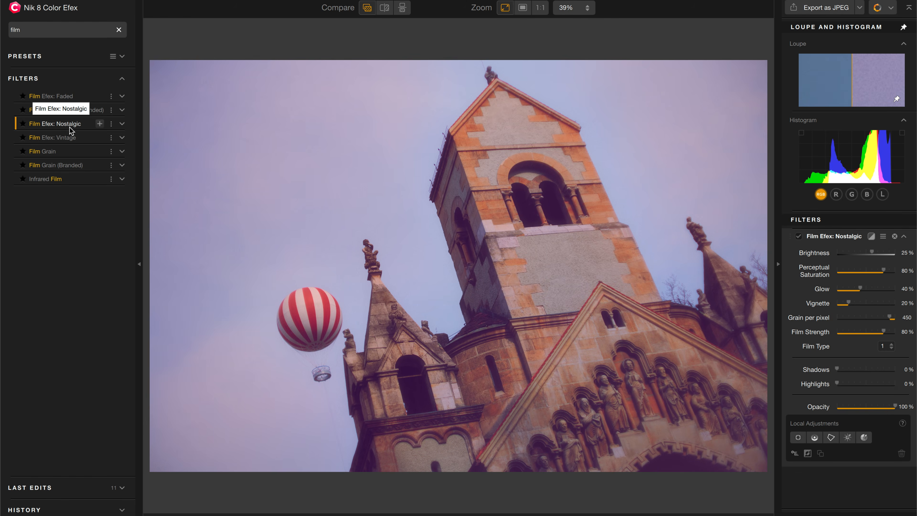
left_click(69, 114)
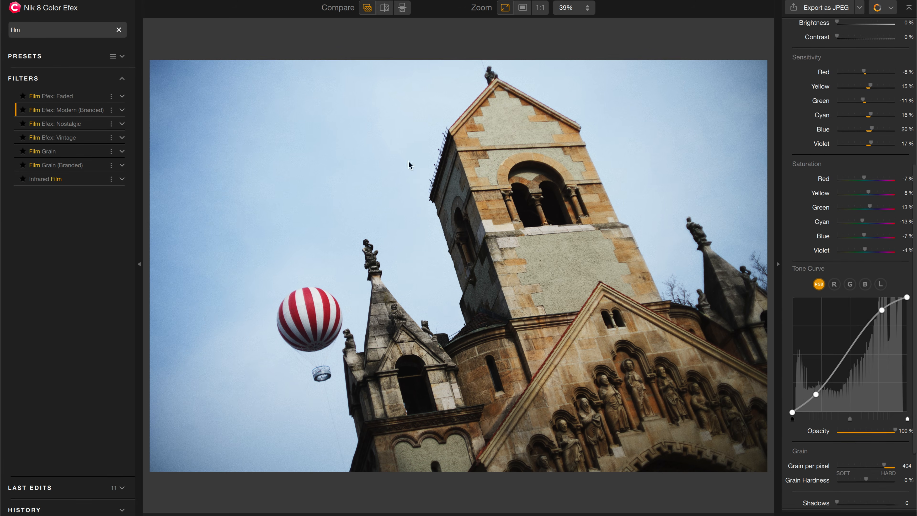
Preview the film stocks of the Film Efex: Modern filter and select Fuji 800Z.
scroll(821, 195, "up", 10)
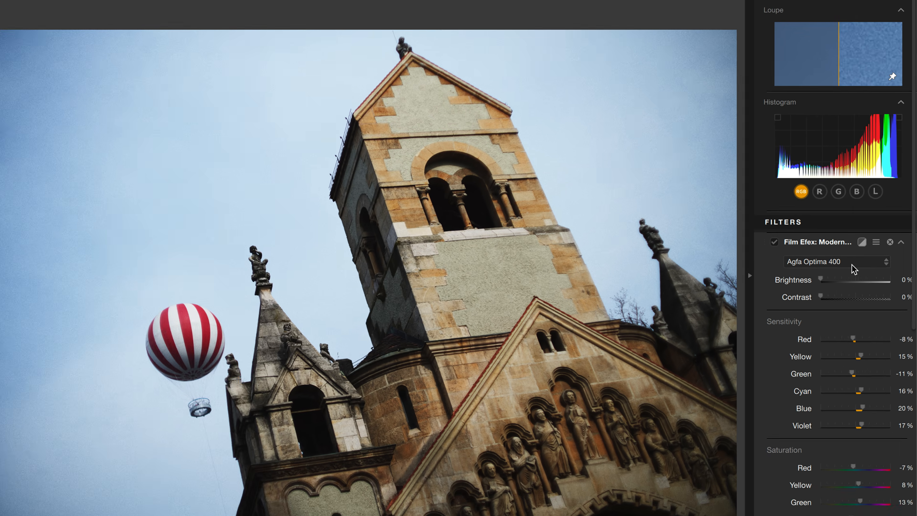
left_click(845, 253)
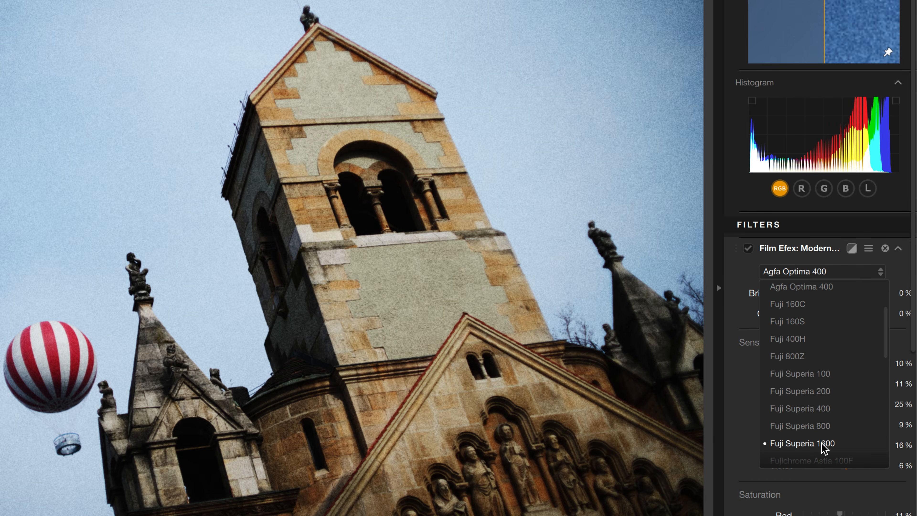
scroll(822, 444, "down", 3)
scroll(822, 445, "down", 6)
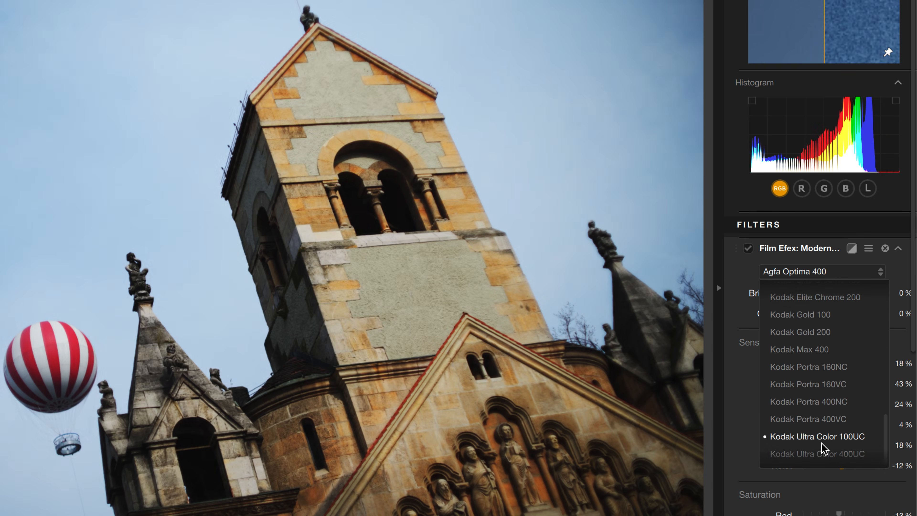
scroll(820, 441, "up", 15)
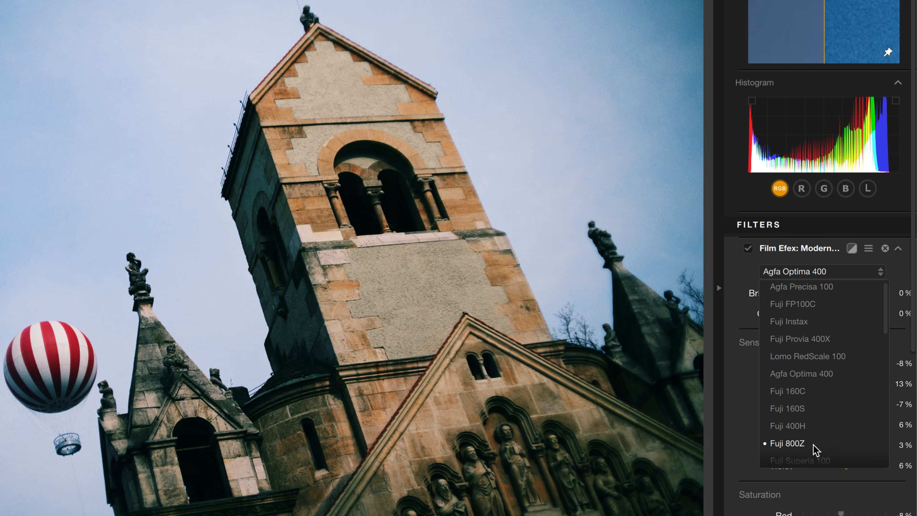
left_click(815, 446)
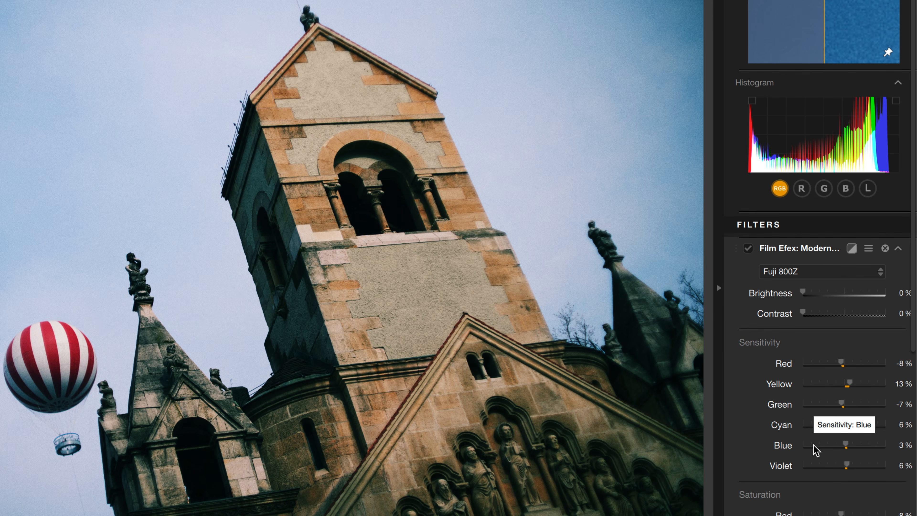
Set the filter's blue sensitivity to 19 % and its red sensitivity to -2 %.
scroll(814, 448, "down", 5)
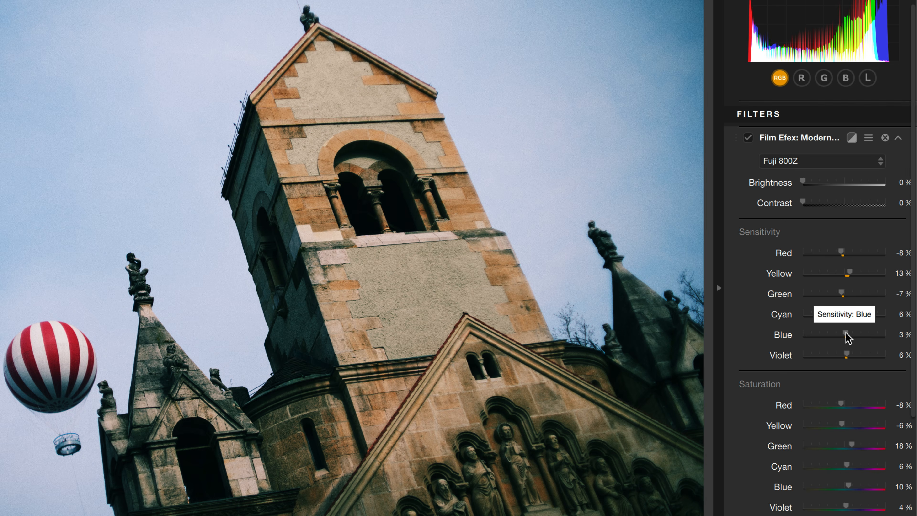
mouse_move(847, 333)
left_mouse_down()
mouse_move(861, 334)
mouse_move(810, 335)
mouse_move(886, 340)
mouse_move(850, 337)
left_mouse_up()
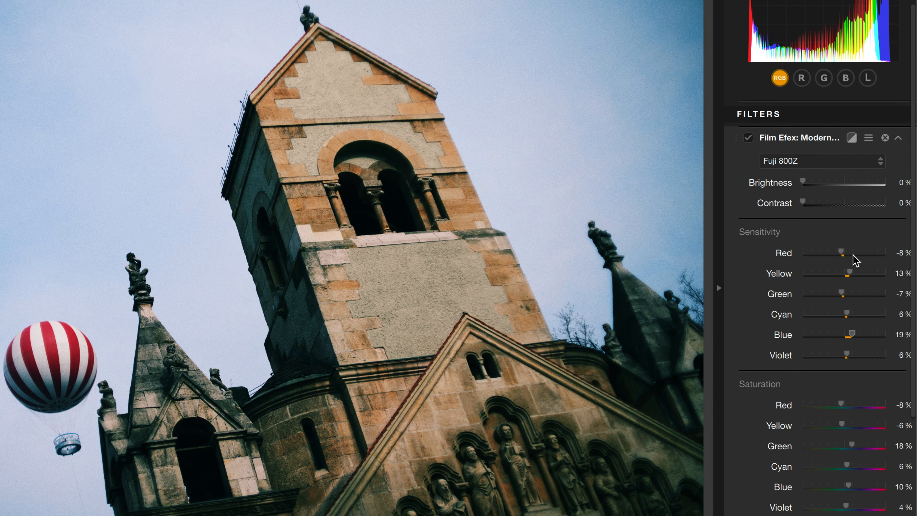
mouse_move(845, 250)
left_mouse_down()
mouse_move(870, 257)
mouse_move(833, 258)
mouse_move(845, 258)
left_mouse_up()
Raise the lower point of the filter's RGB tone curve slightly to lighten the shadows.
scroll(829, 384, "down", 3)
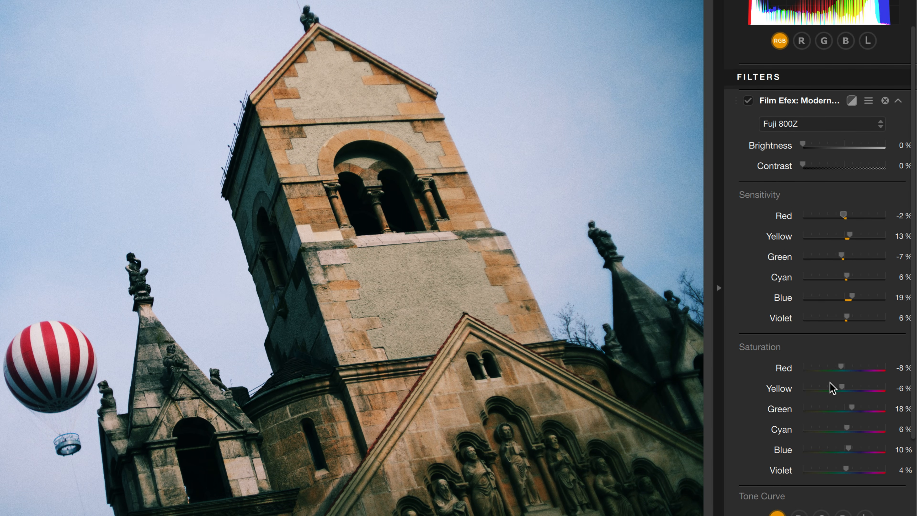
scroll(831, 386, "down", 2)
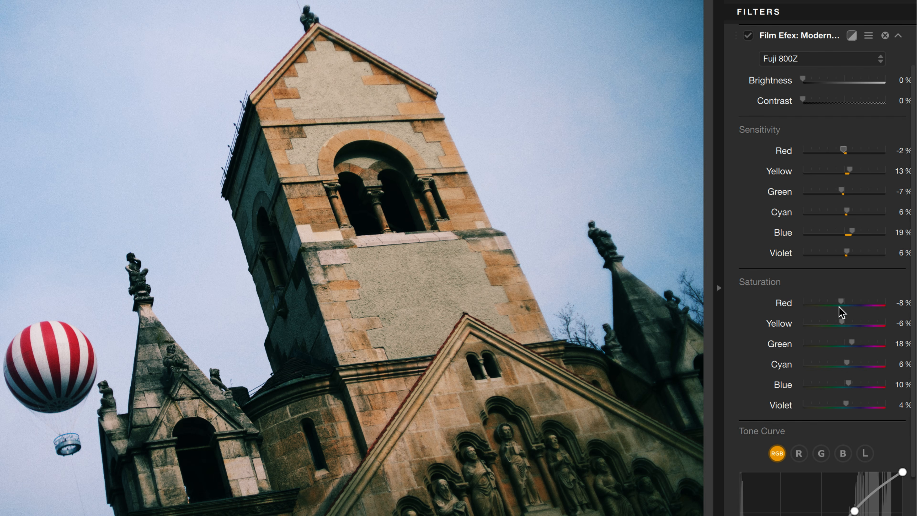
scroll(829, 393, "down", 4)
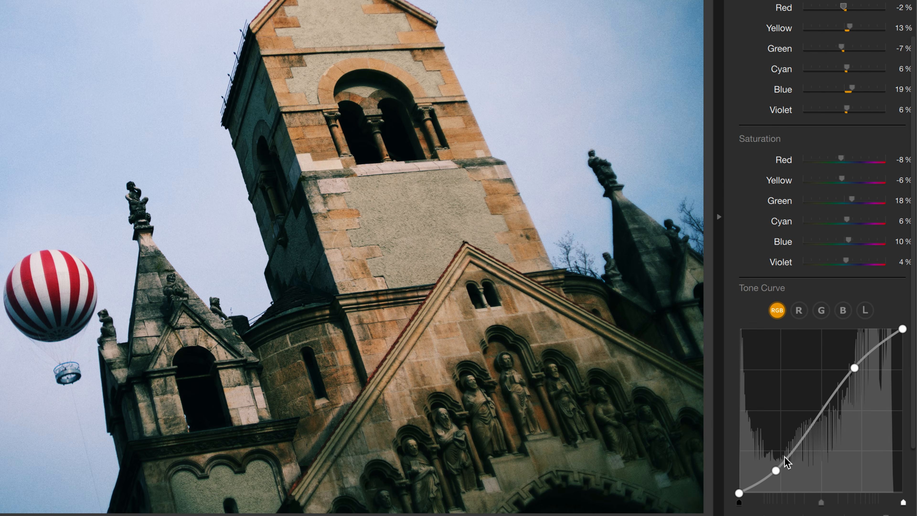
mouse_move(781, 470)
left_mouse_down()
mouse_move(775, 461)
mouse_move(782, 466)
left_mouse_up()
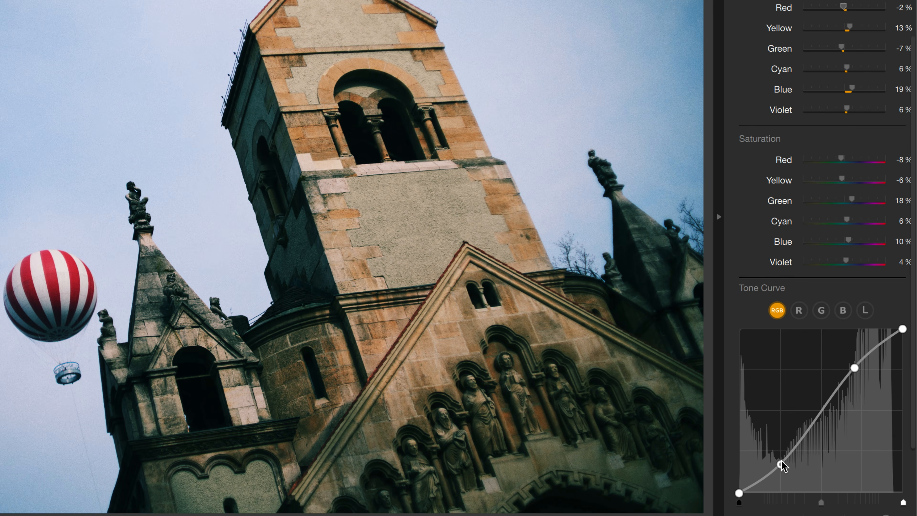
Inspect the grain at a closer zoom and set the grain per pixel to 402.
scroll(781, 466, "down", 5)
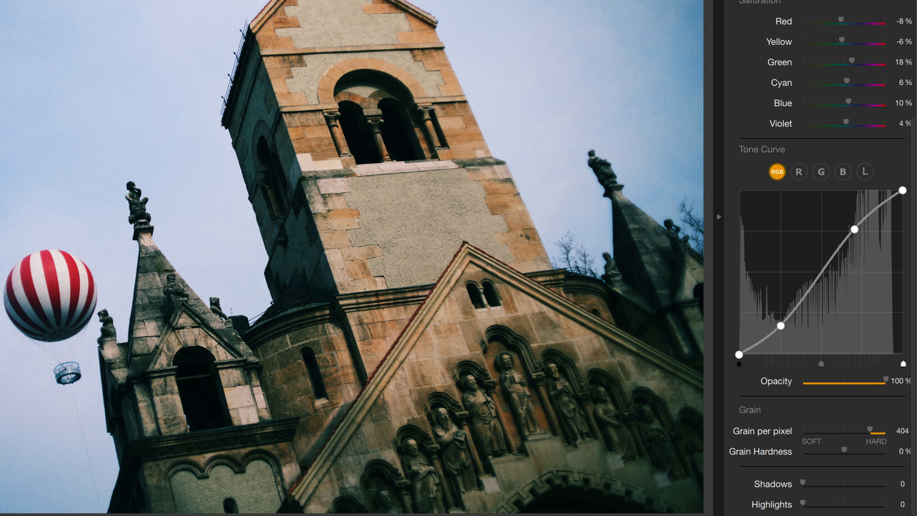
key("space")
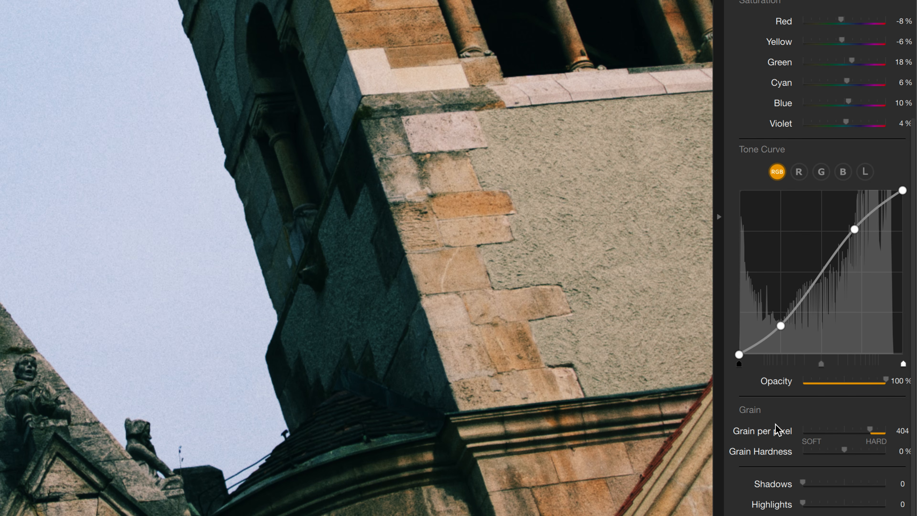
mouse_move(865, 432)
left_mouse_down()
mouse_move(825, 432)
mouse_move(869, 438)
left_mouse_up()
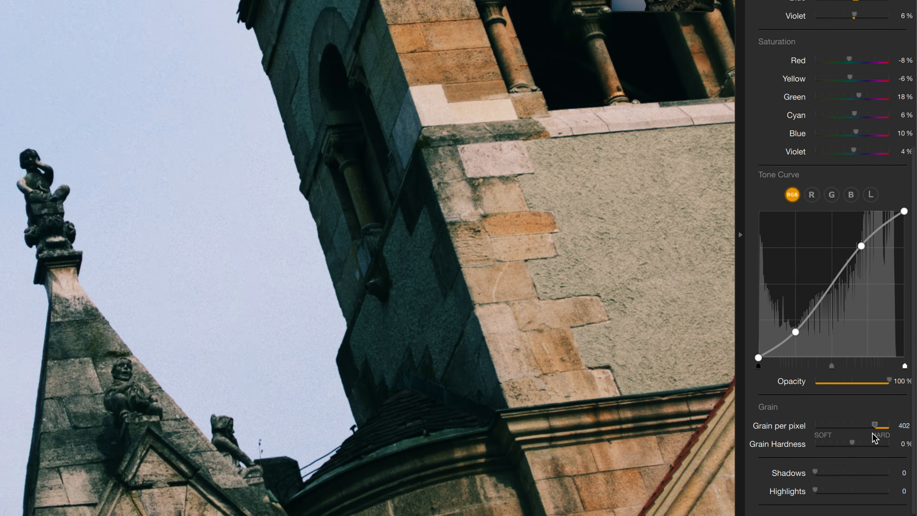
Fit the whole photo in view and toggle quick compare between the original and the edited version.
left_click(505, 10)
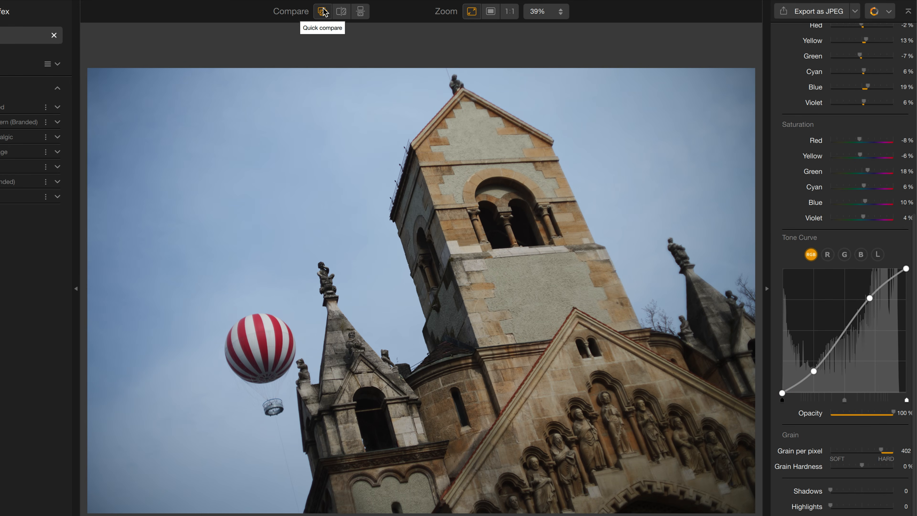
left_click(323, 11)
left_click(323, 12)
left_click(322, 11)
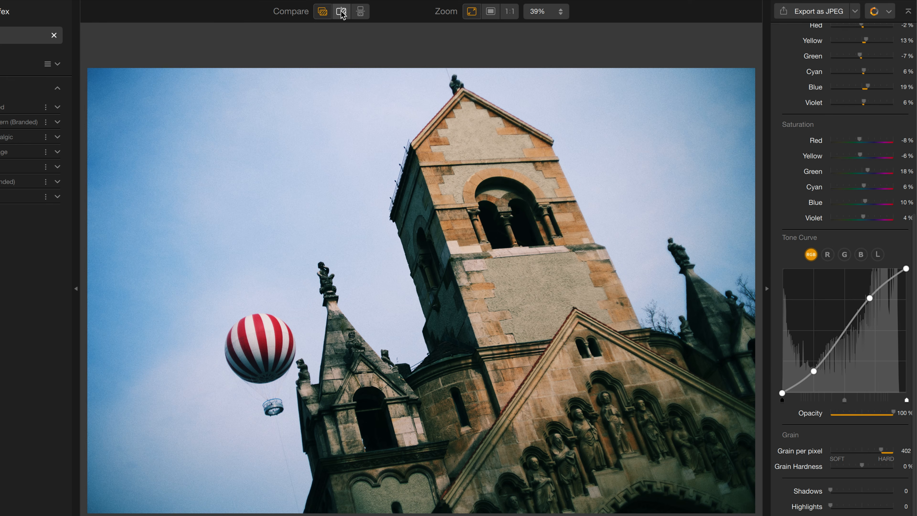
Compare original and edit with a movable split line and in stacked dual images, and return to the single-image view.
left_click(341, 11)
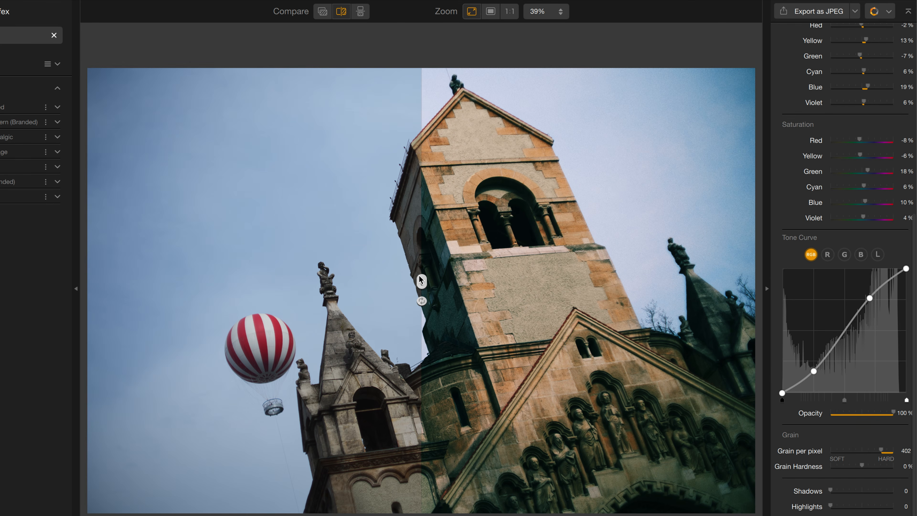
left_click_drag(407, 282, 380, 248)
left_click(360, 12)
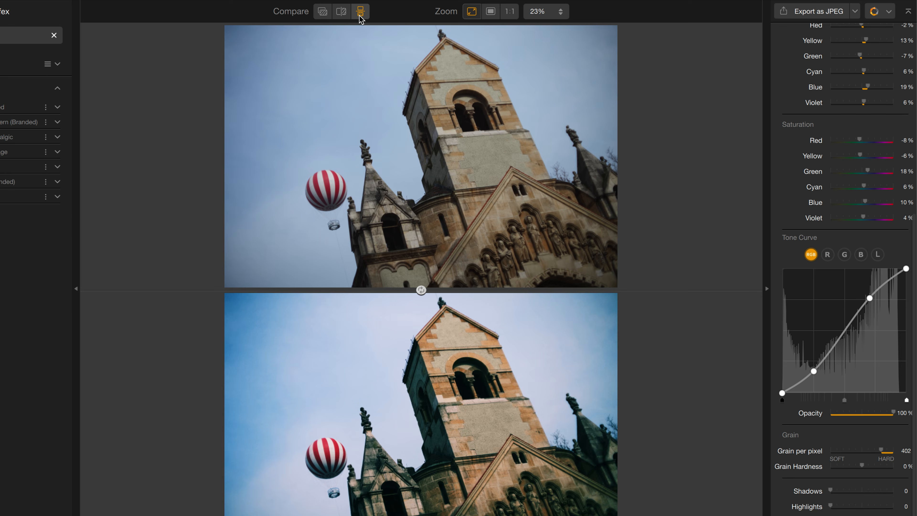
left_click(323, 12)
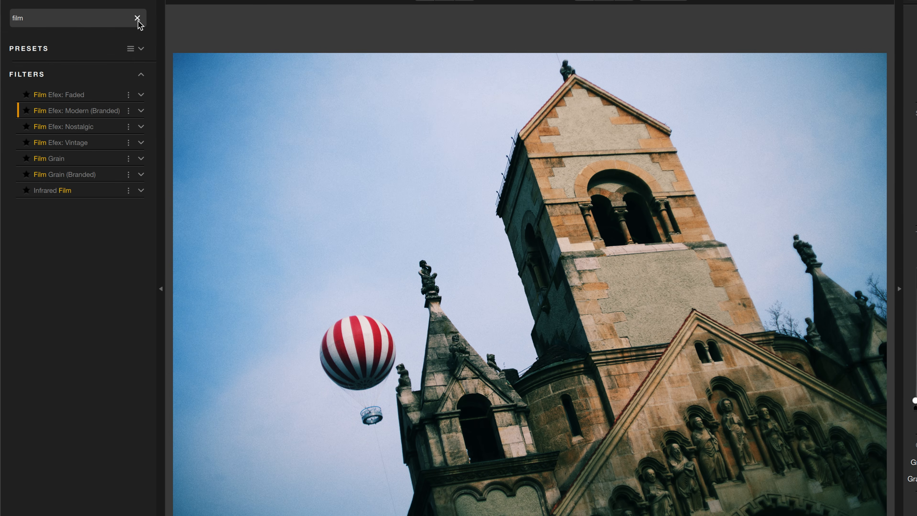
Clear the film search and add the Pro Contrast filter from the full filter list.
left_click(54, 35)
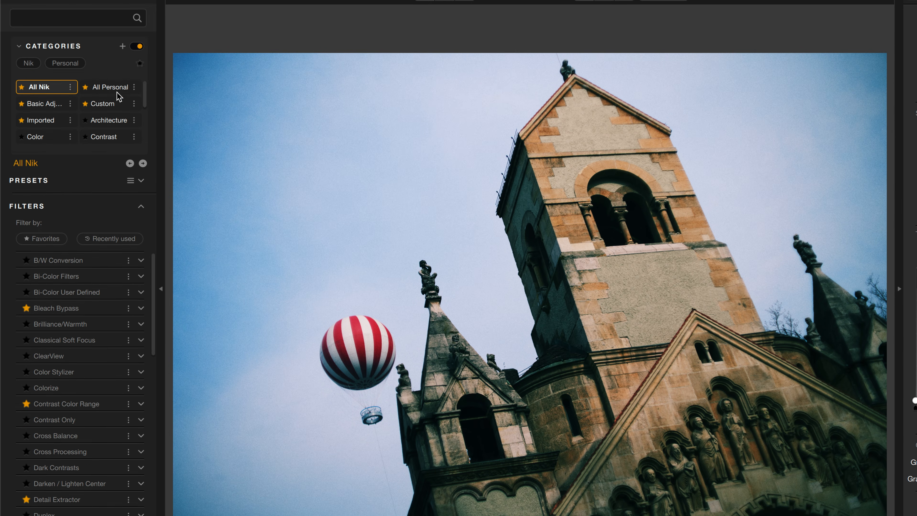
scroll(93, 375, "down", 10)
scroll(93, 378, "down", 10)
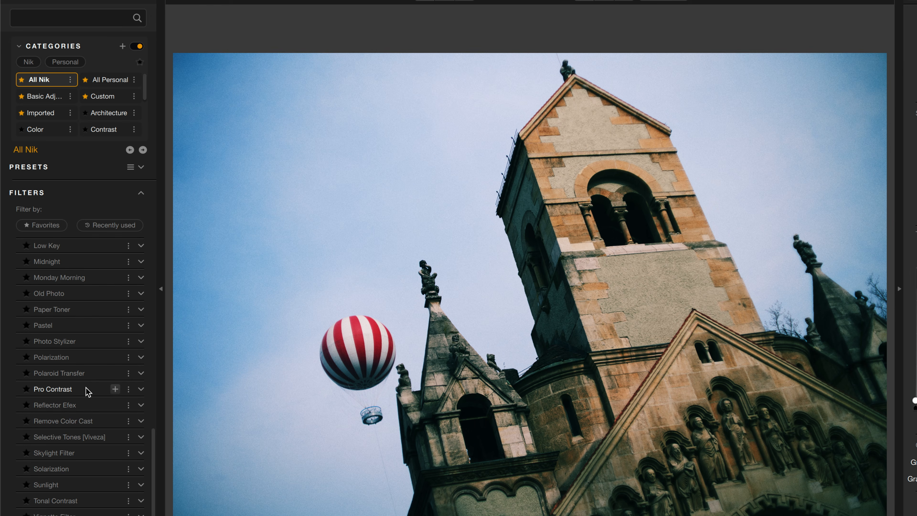
left_click(115, 390)
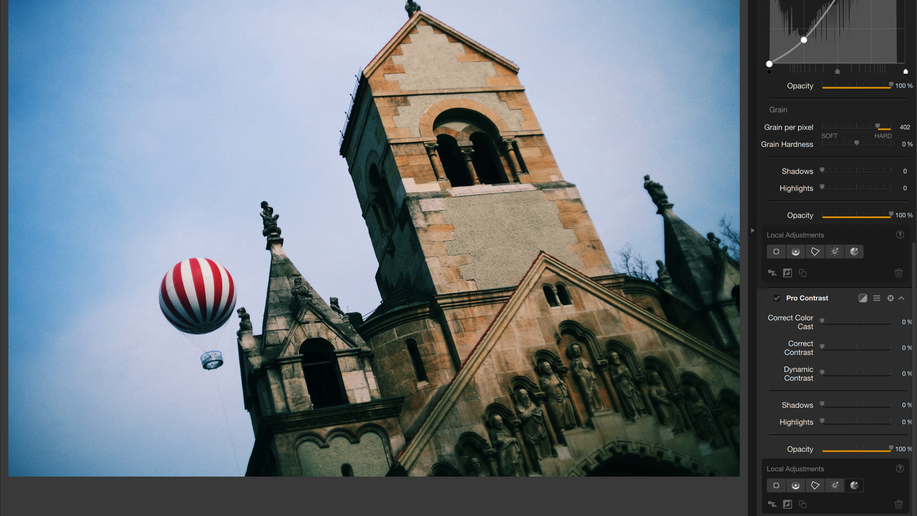
Add a color mask to Pro Contrast sampled from the tower's orange stone, display the mask and reposition its sampling point.
left_click(461, 277)
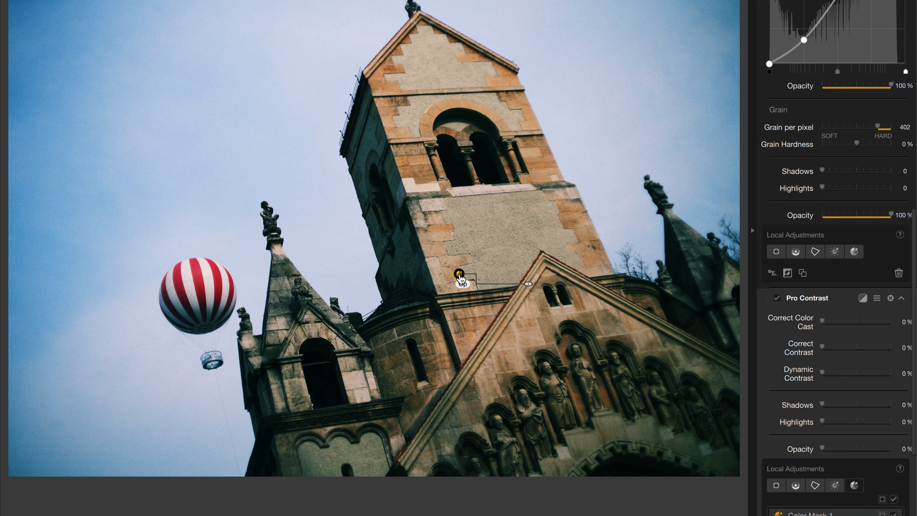
scroll(825, 457, "down", 2)
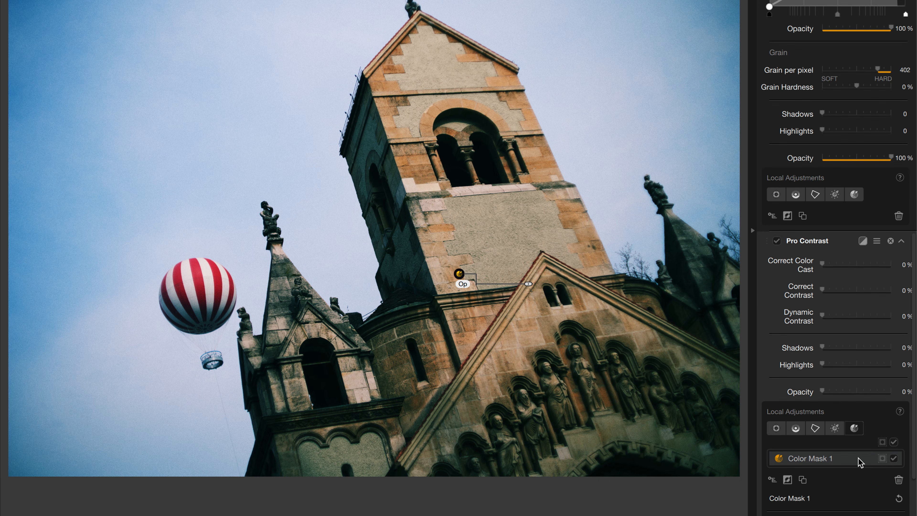
left_click(881, 458)
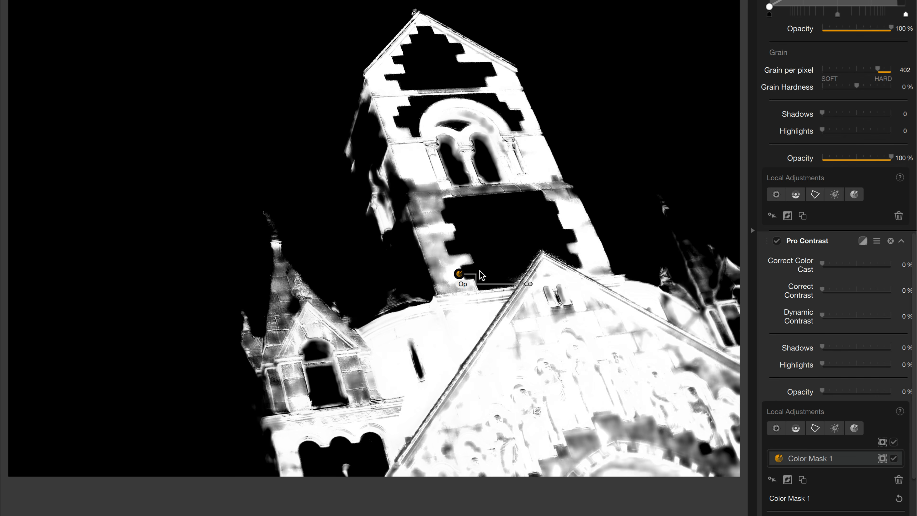
left_click_drag(454, 318, 434, 238)
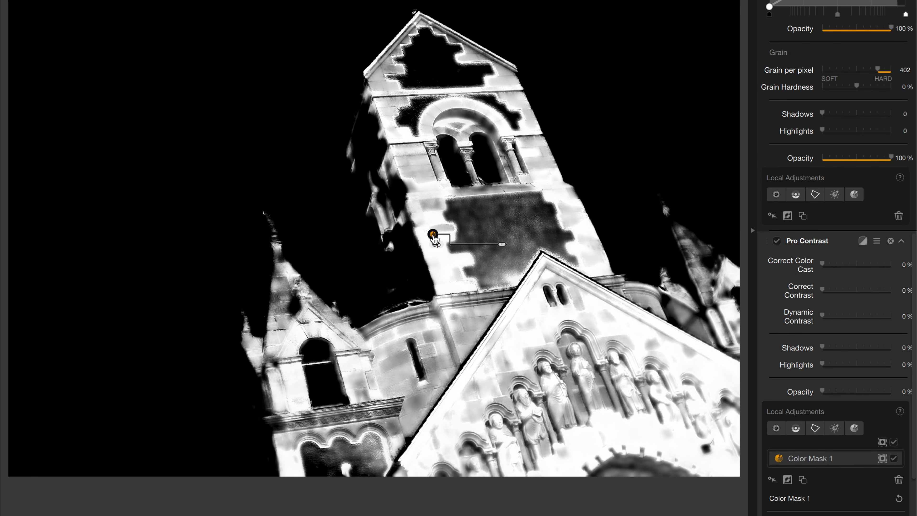
Extend Color Mask 1's hue range and falloff from orange toward green, and hide the mask display.
scroll(827, 441, "down", 4)
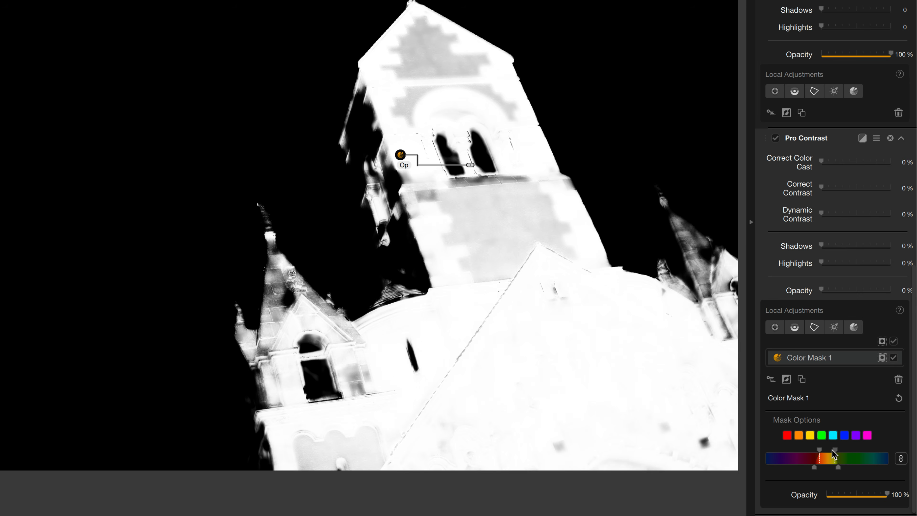
mouse_move(833, 450)
left_mouse_down()
mouse_move(853, 456)
mouse_move(830, 456)
left_mouse_up()
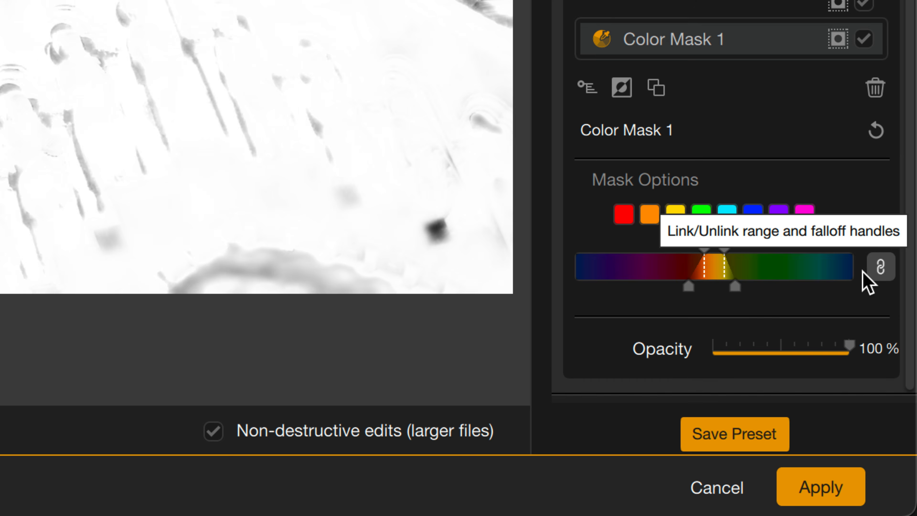
left_click_drag(723, 249, 734, 250)
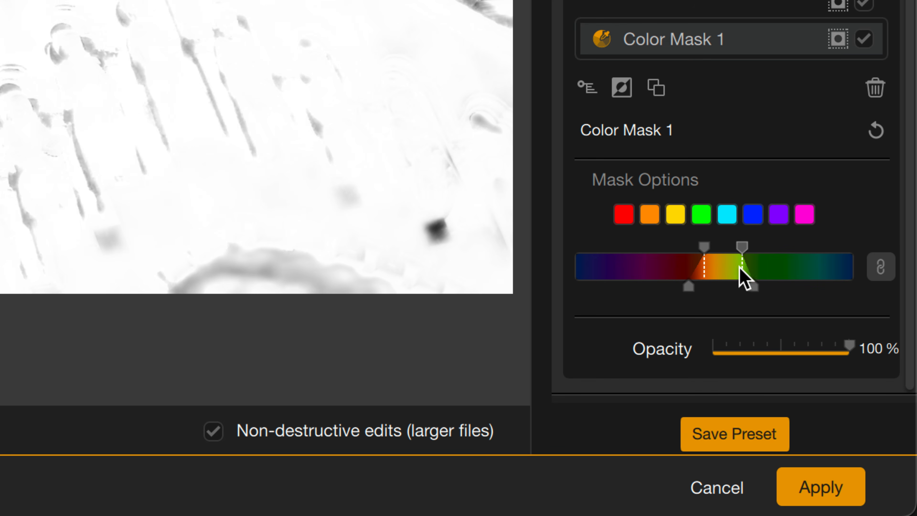
left_click_drag(752, 285, 773, 285)
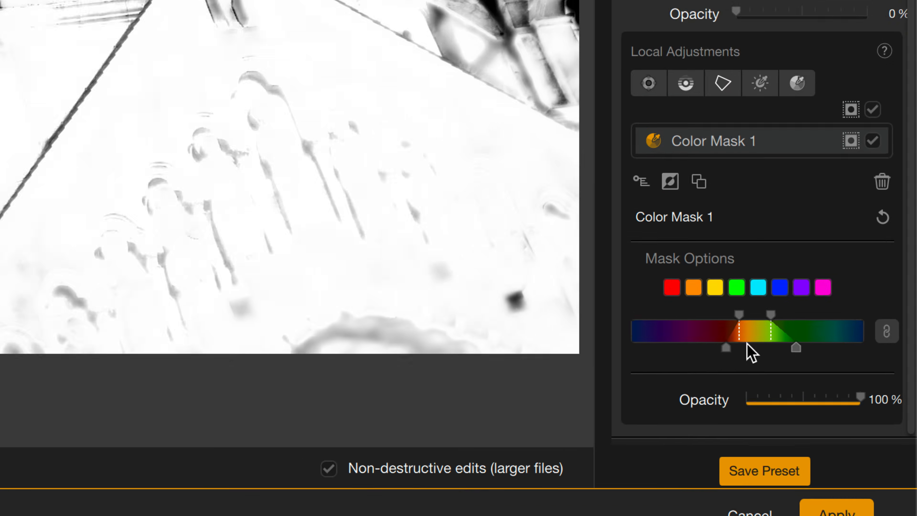
left_click_drag(726, 348, 722, 348)
left_click_drag(739, 314, 787, 315)
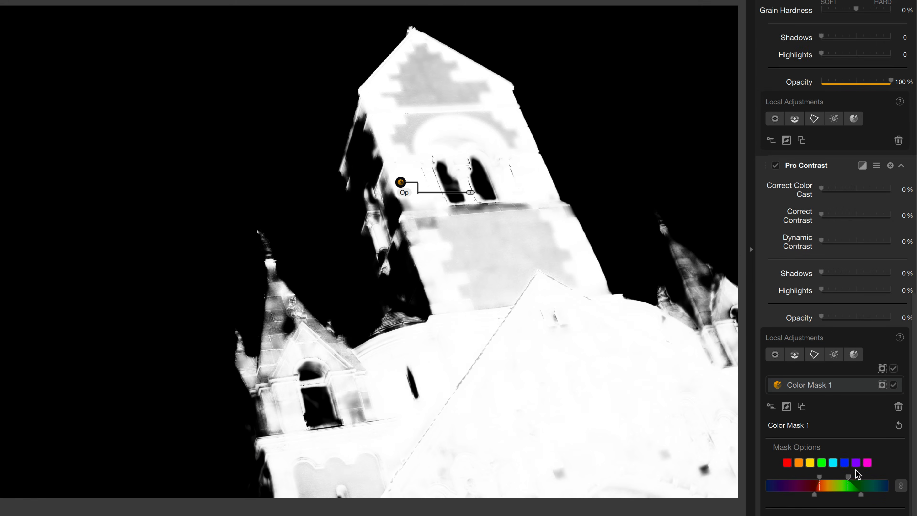
left_click(882, 385)
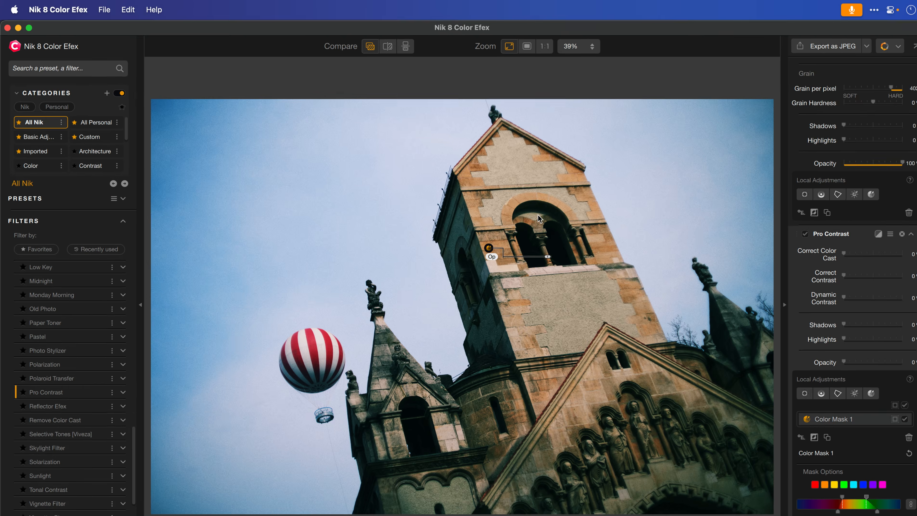
Open the online User Guide and look through its Nik 8 Color Efex section.
left_click(162, 14)
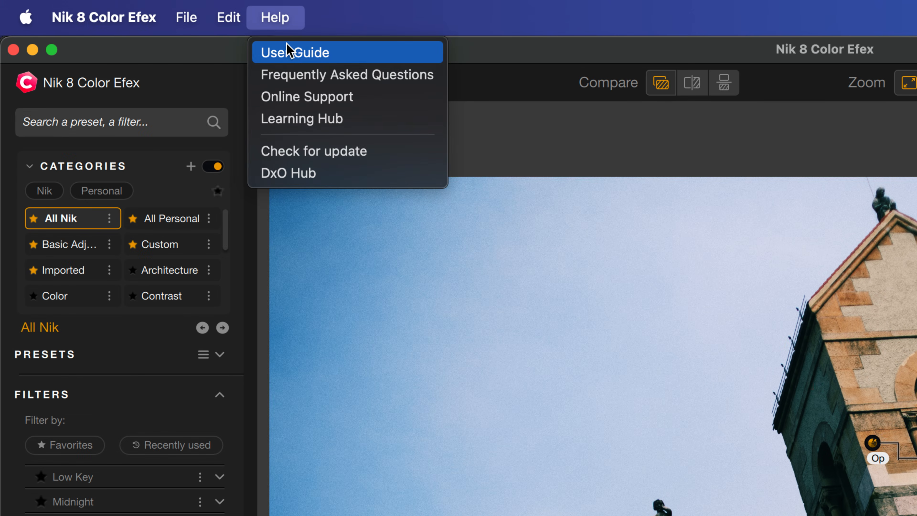
left_click(293, 54)
scroll(22, 81, "down", 8)
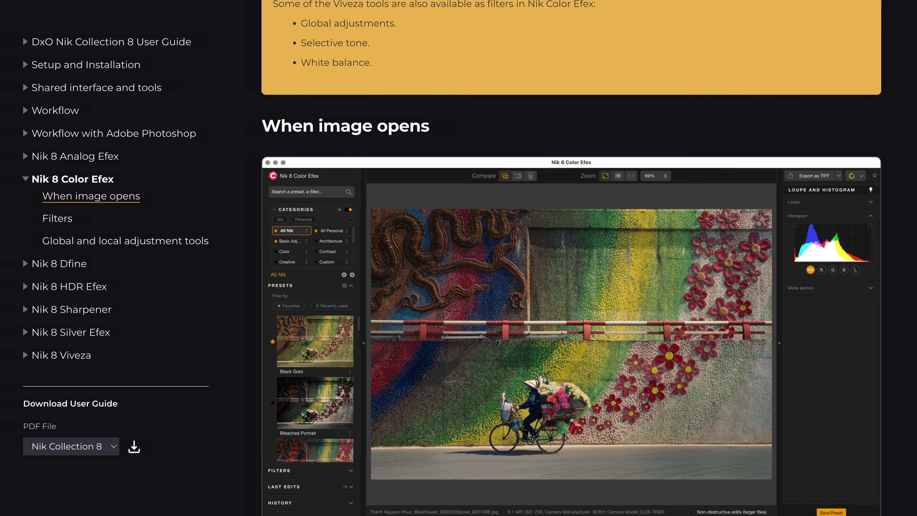
scroll(571, 274, "down", 20)
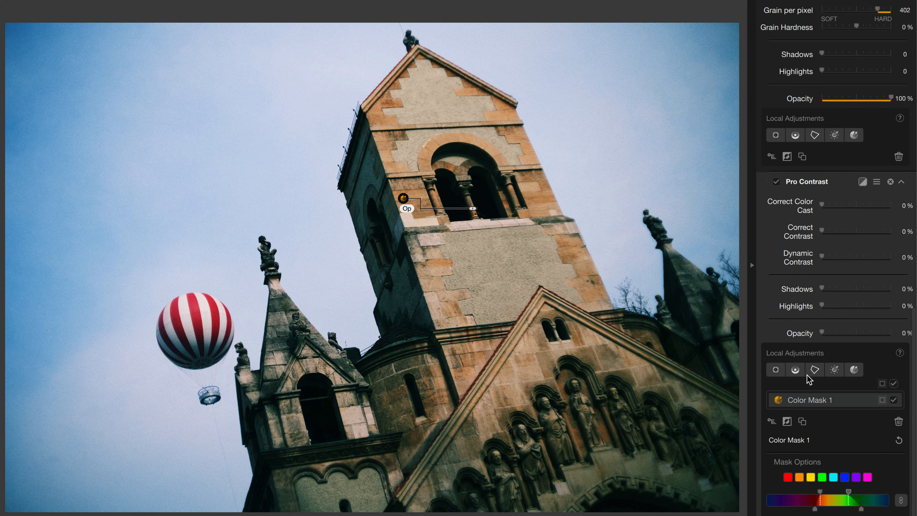
Set Pro Contrast's Dynamic Contrast to 61% and Correct Contrast to 9%.
left_click_drag(823, 257, 864, 259)
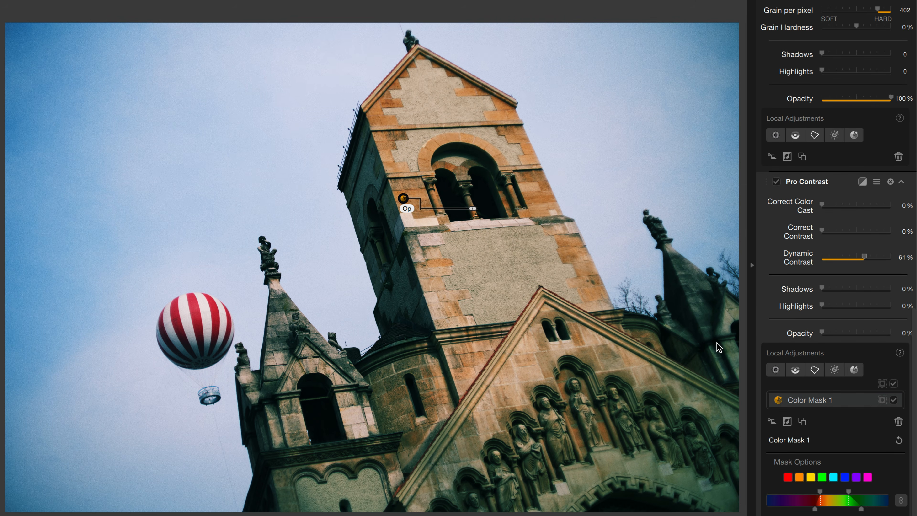
mouse_move(827, 232)
left_mouse_down()
mouse_move(855, 234)
mouse_move(828, 234)
left_mouse_up()
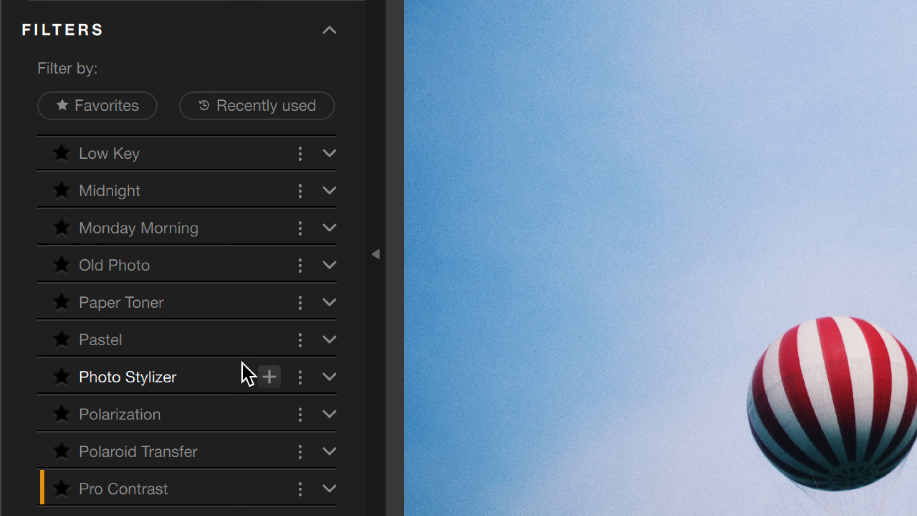
Mark the Levels & Curves filter as a favorite and add it to the photo.
scroll(247, 374, "up", 3)
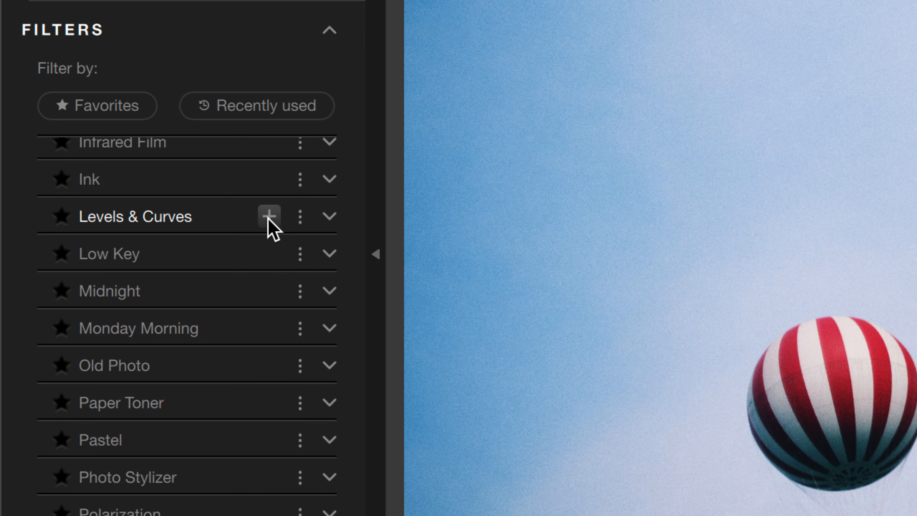
left_click(61, 216)
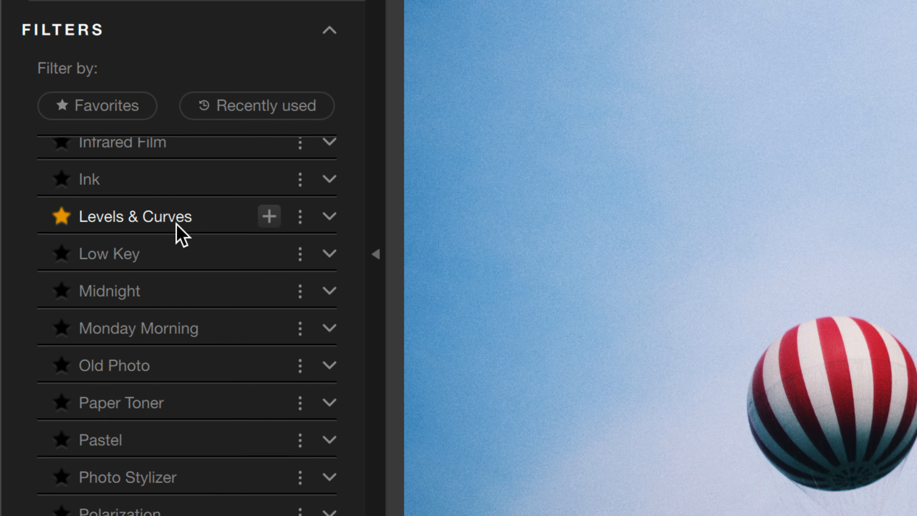
left_click(269, 217)
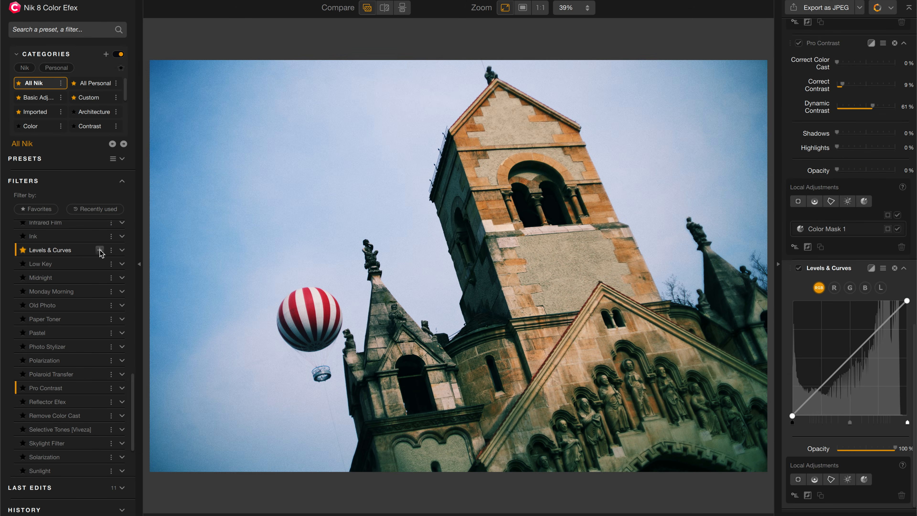
Place a Levels & Curves control point on the dark spire beside the tower and shape its area into a narrow tilted ellipse.
mouse_move(829, 384)
left_mouse_down()
mouse_move(825, 343)
mouse_move(824, 382)
left_mouse_up()
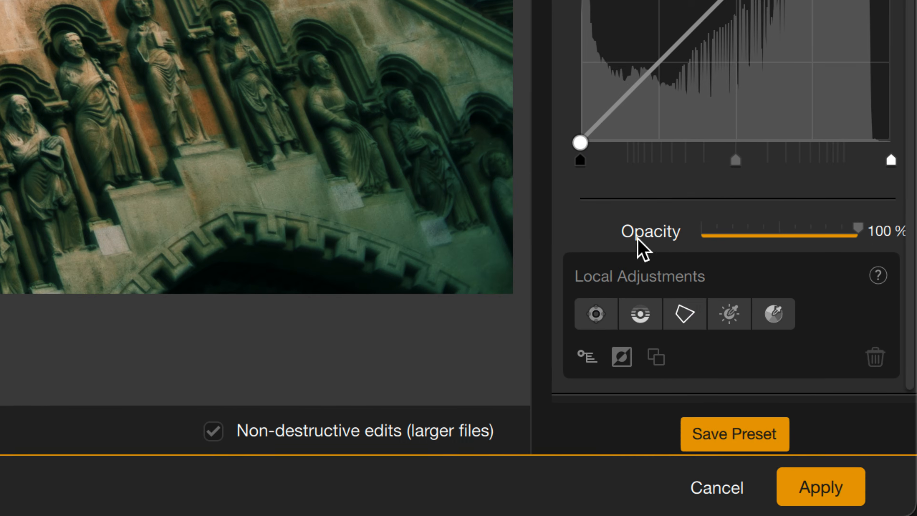
left_click(601, 313)
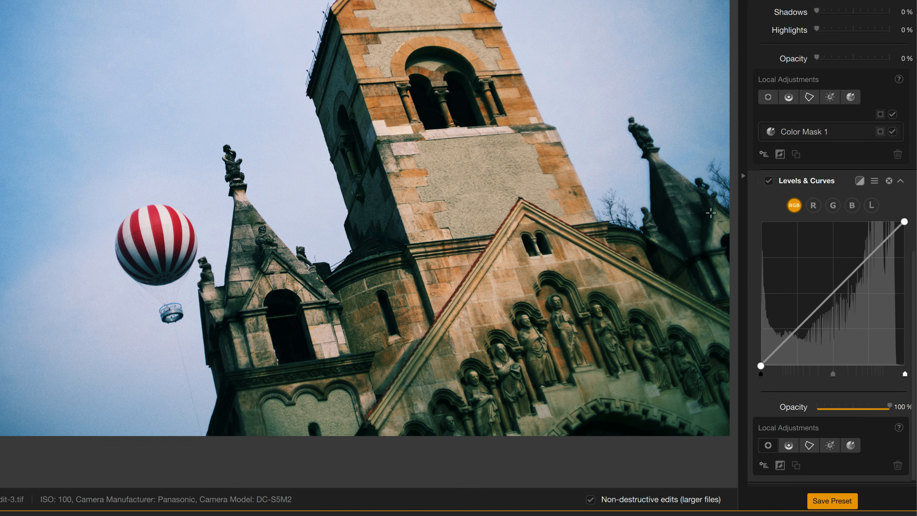
left_click(664, 208)
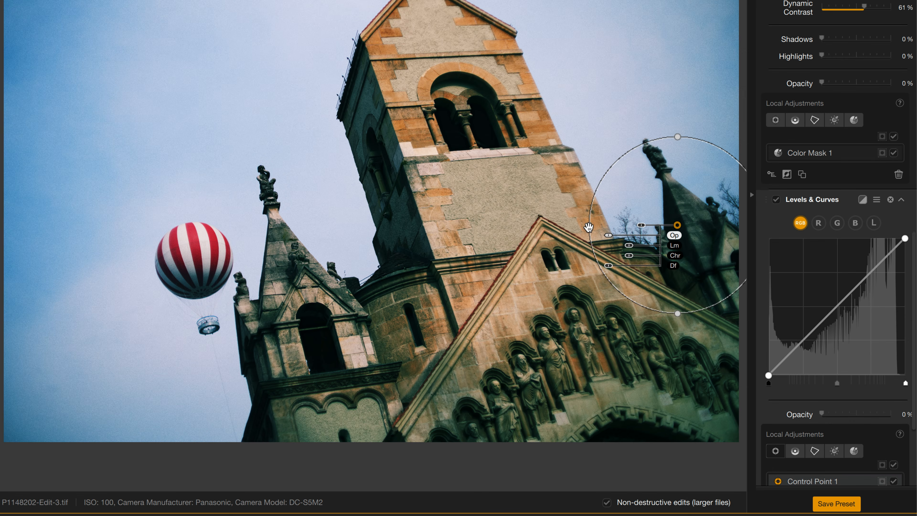
left_click_drag(588, 227, 630, 225)
left_click_drag(676, 132, 647, 128)
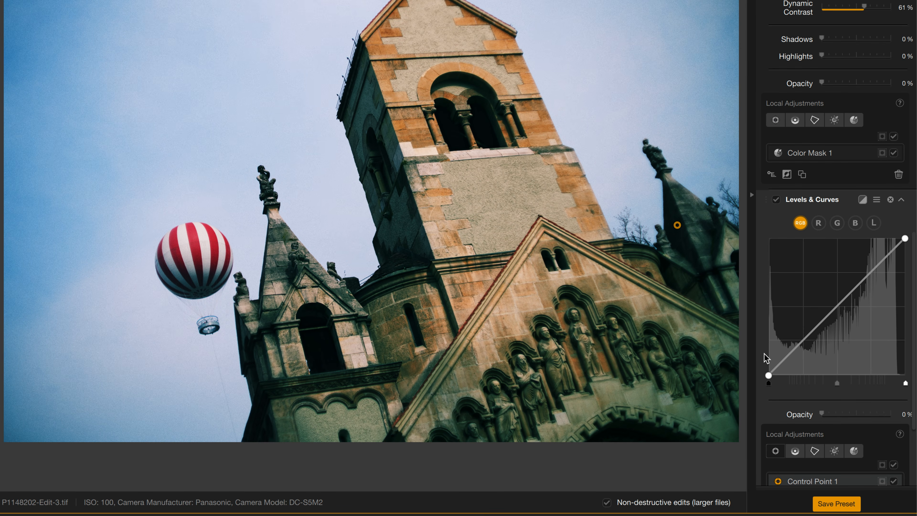
Check the control point's mask and raise the lower part of the Levels & Curves RGB curve to lighten the spire.
left_click(882, 481)
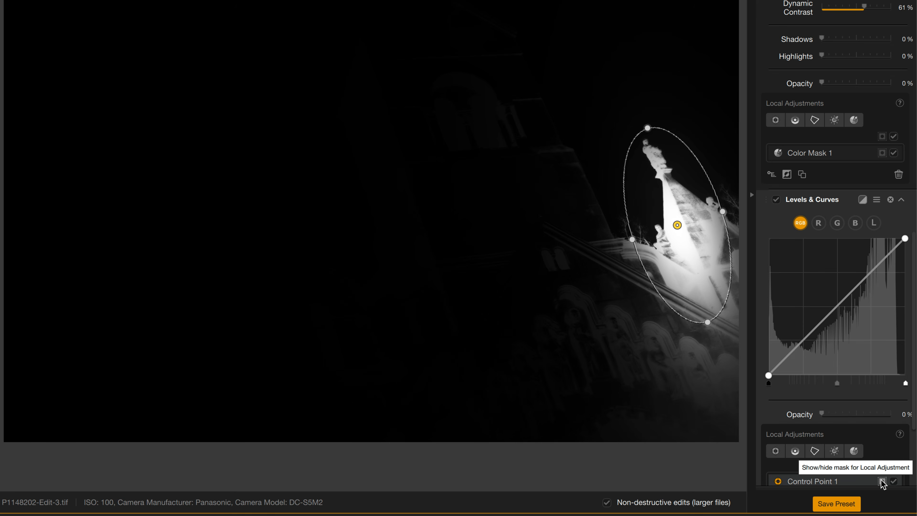
left_click(882, 481)
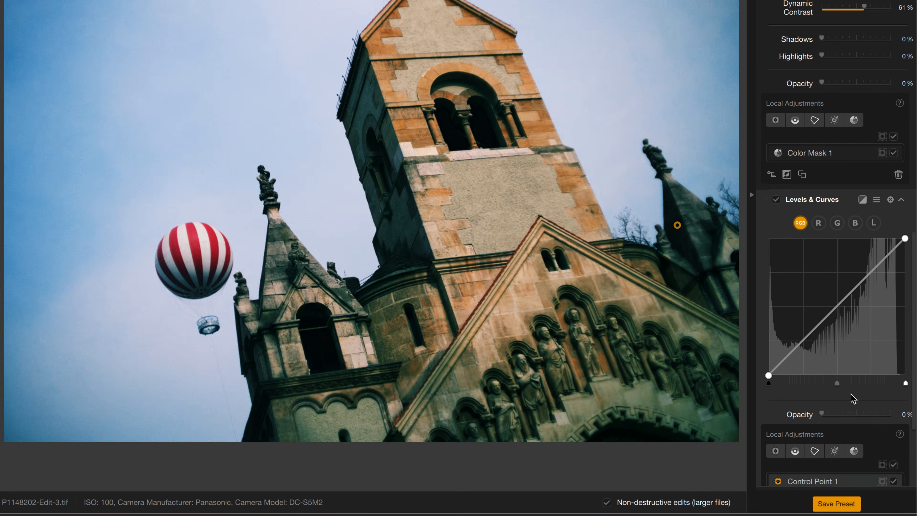
left_click_drag(806, 336, 802, 321)
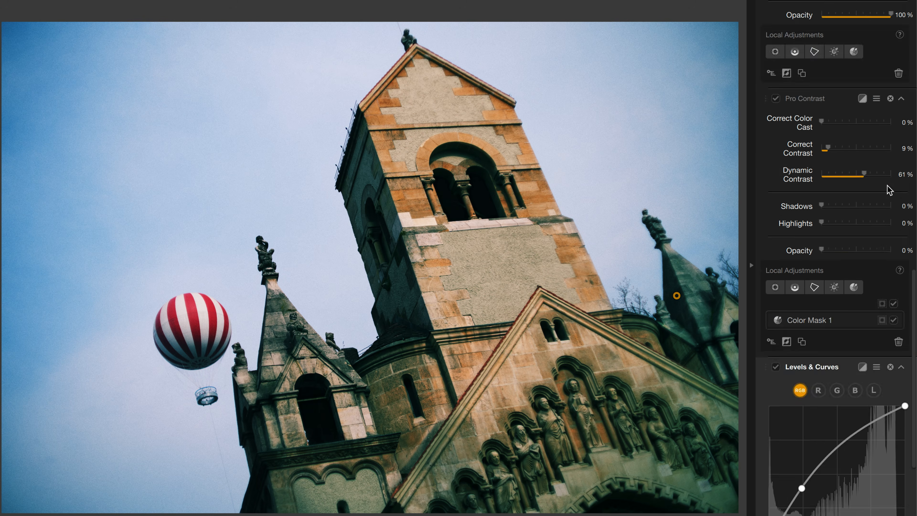
Collapse all three applied filters and move Levels & Curves above Film Efex: Modern (Branded).
scroll(888, 189, "up", 10)
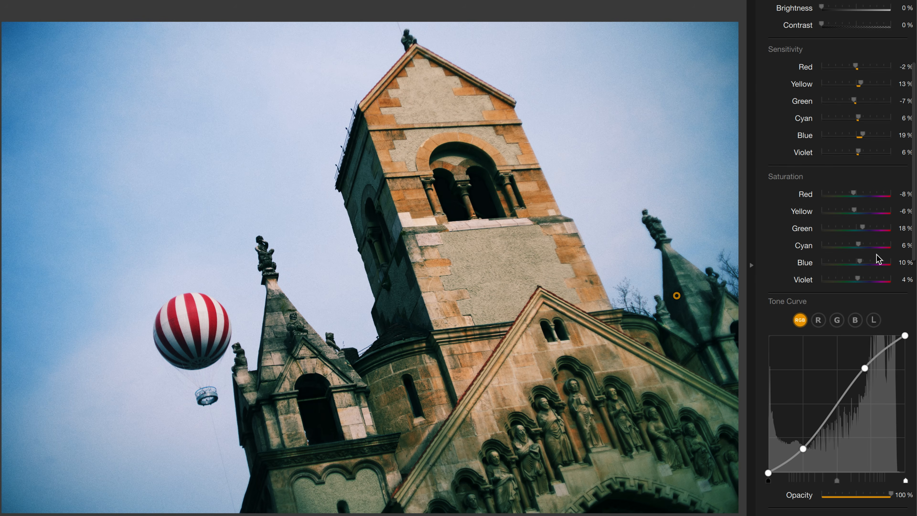
scroll(880, 258, "up", 10)
left_click(901, 232)
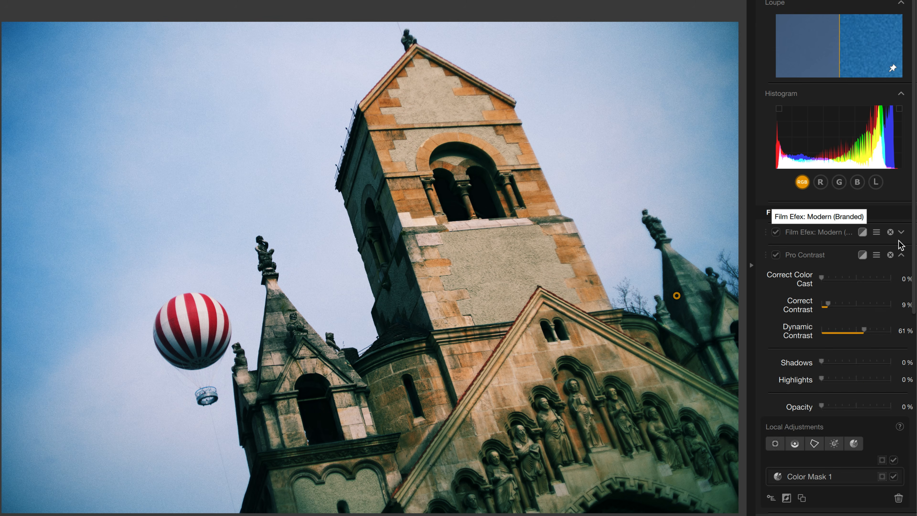
left_click(901, 255)
left_click(902, 278)
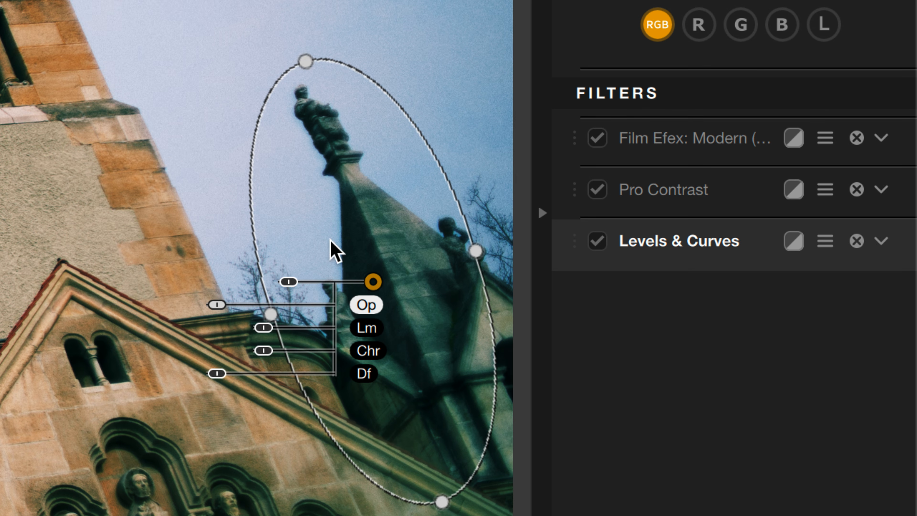
left_click_drag(646, 251, 652, 127)
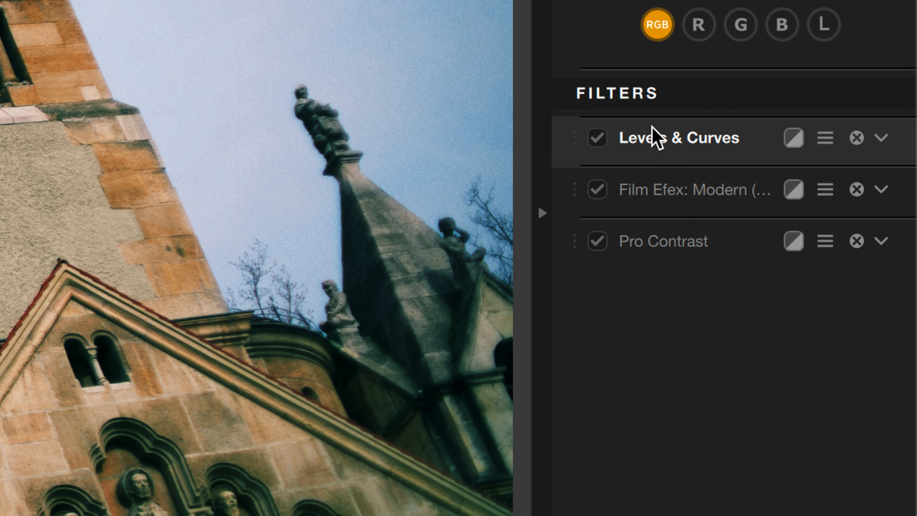